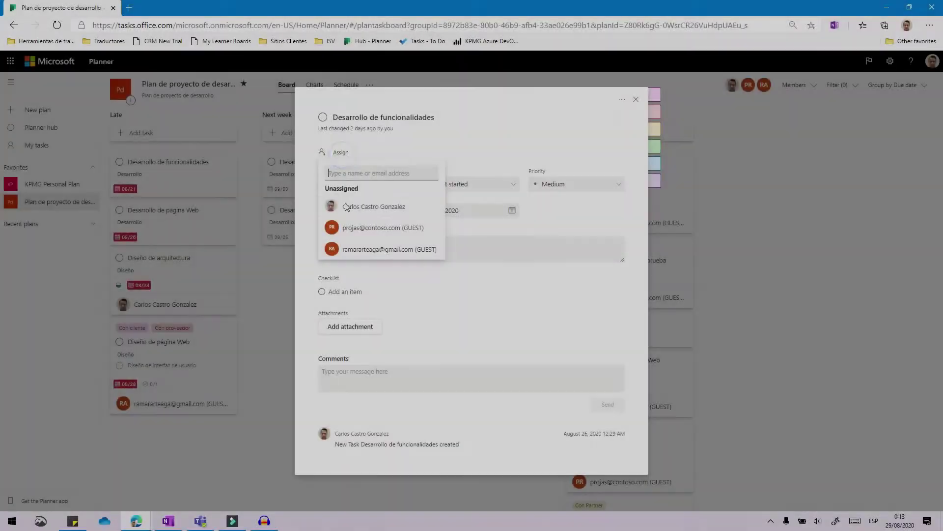
# Assign the Desarrollo de funcionalidades task to the first listed team member and label it Con proveedor
pyautogui.click(351, 211)
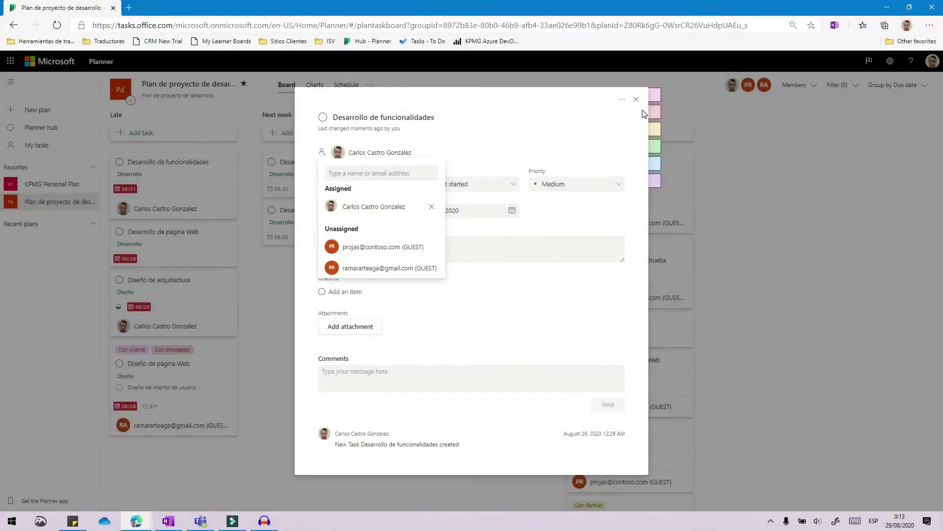
pyautogui.click(687, 113)
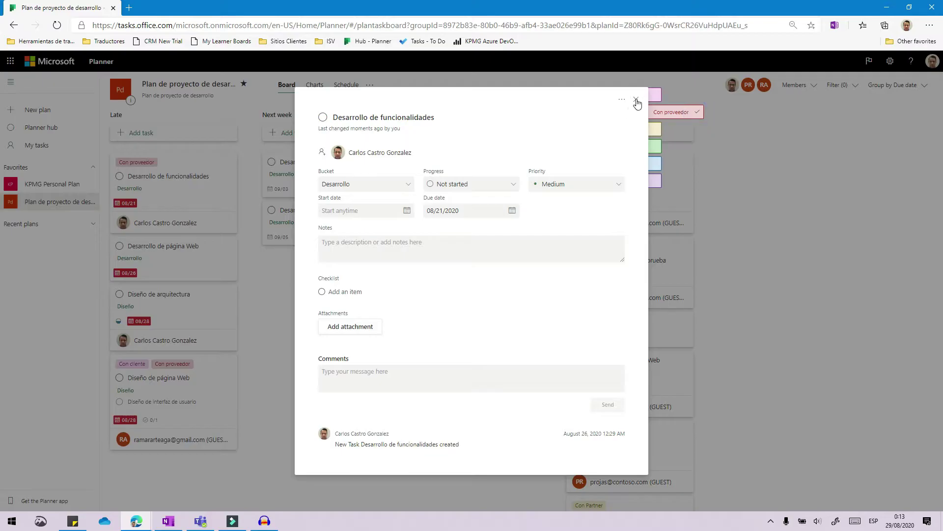
pyautogui.click(635, 99)
# Schedule the unscheduled Análisis Funcional task by placing it on the plan's calendar
pyautogui.click(314, 84)
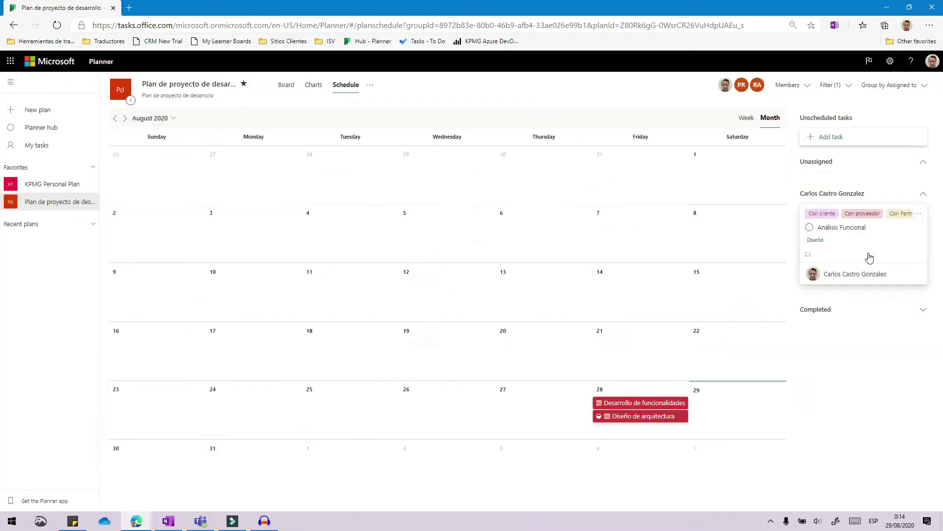
pyautogui.moveTo(903, 255); pyautogui.dragTo(493, 469)
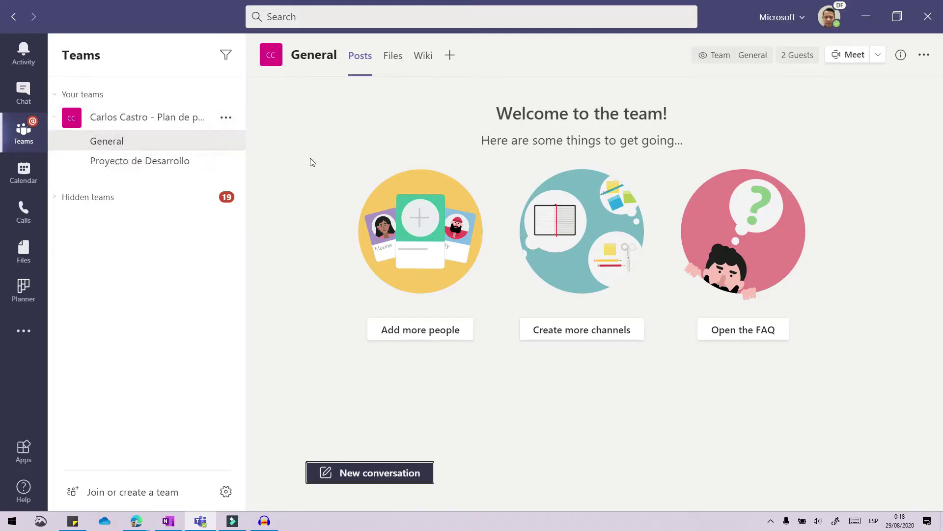
# Add a Planner tab with a new plan named Plan de Implementación to the team's General channel
pyautogui.click(449, 58)
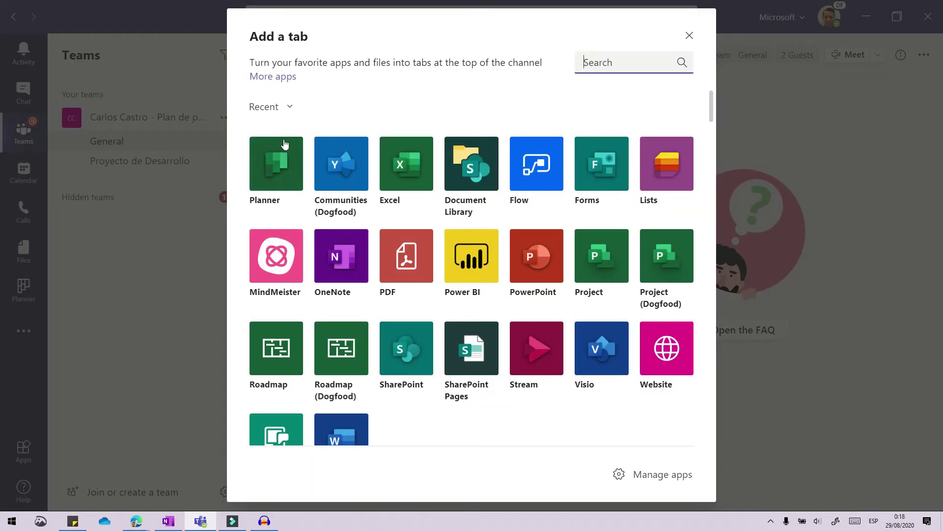
pyautogui.click(276, 181)
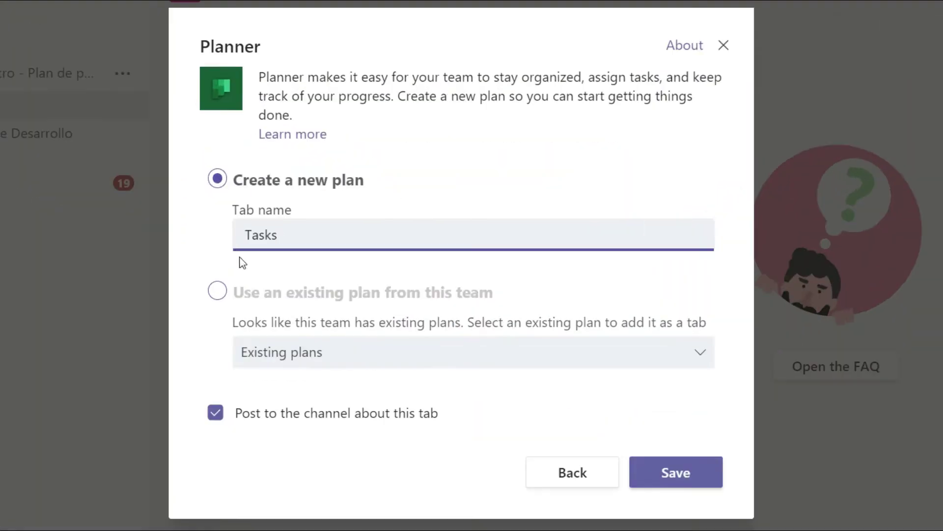
pyautogui.doubleClick(283, 234)
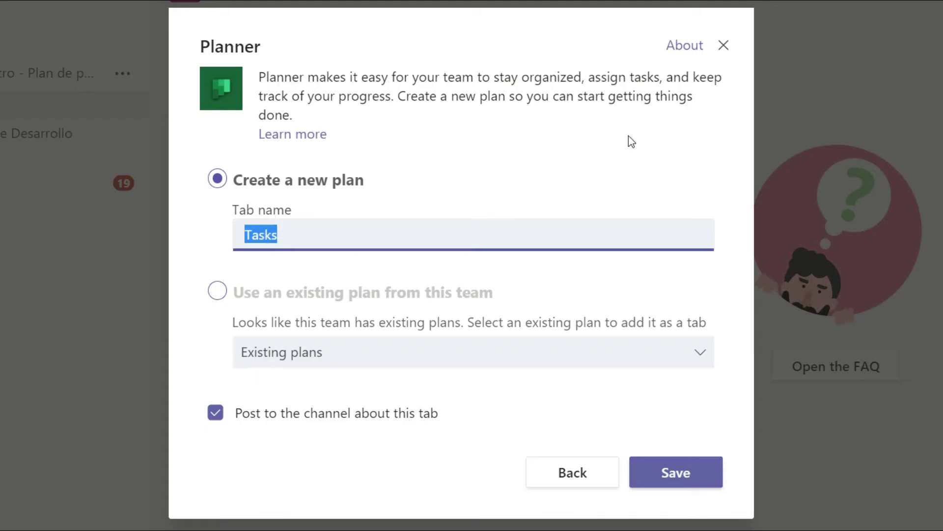
pyautogui.write('Plan de ')
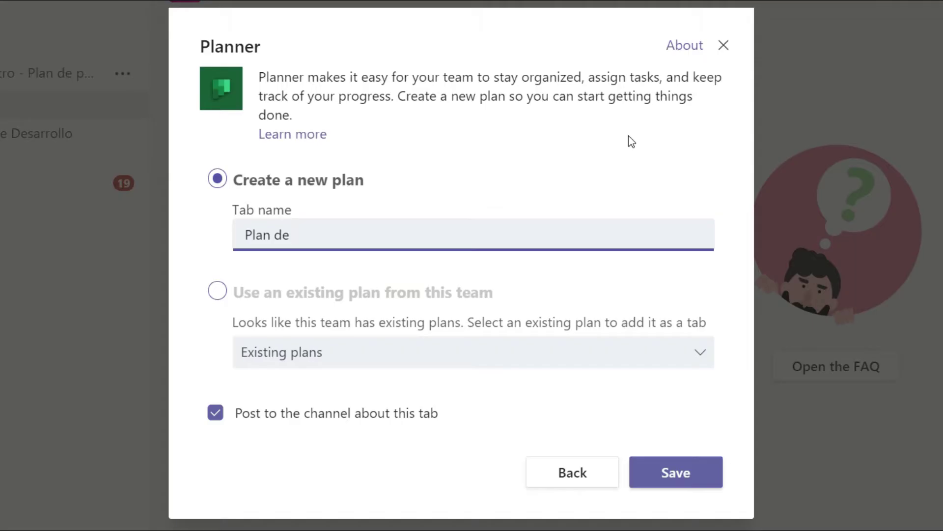
pyautogui.write('Implementación')
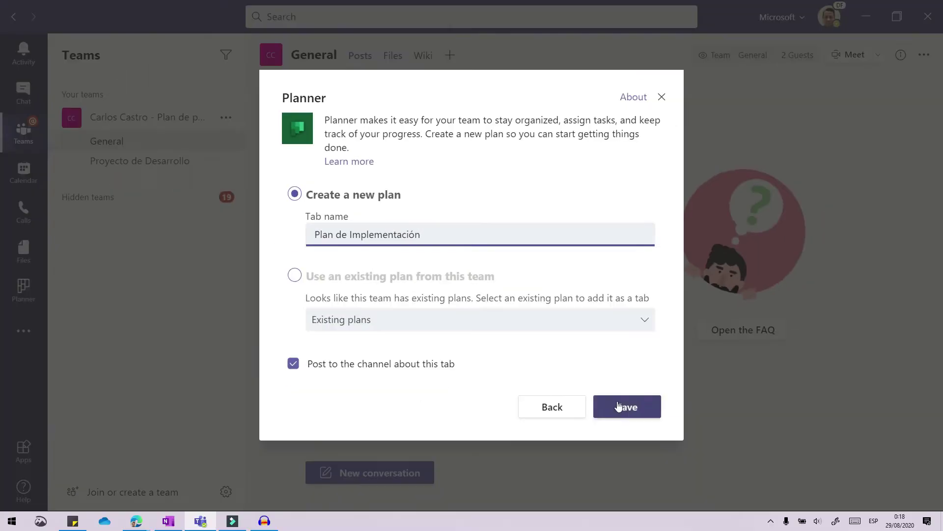
pyautogui.click(673, 467)
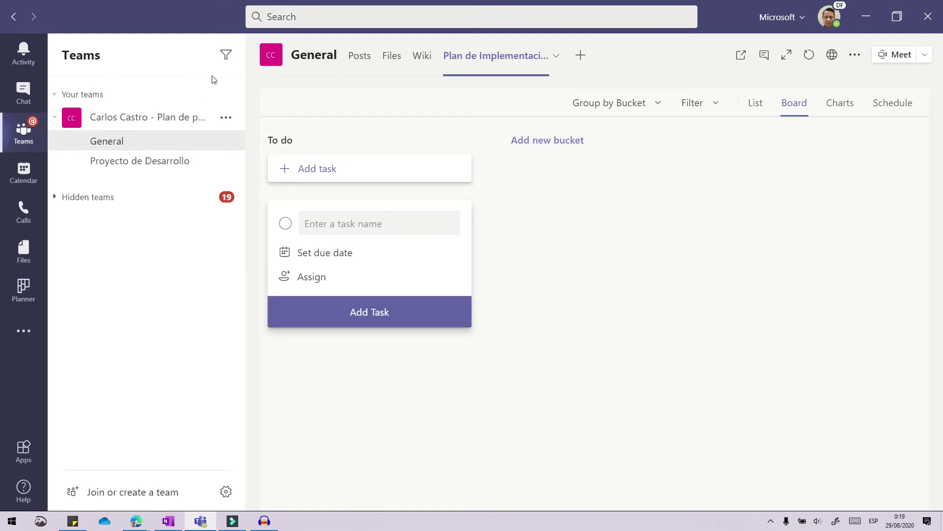
# Expand the plan tab to full view and rename the To do bucket as Analisis
pyautogui.click(23, 127)
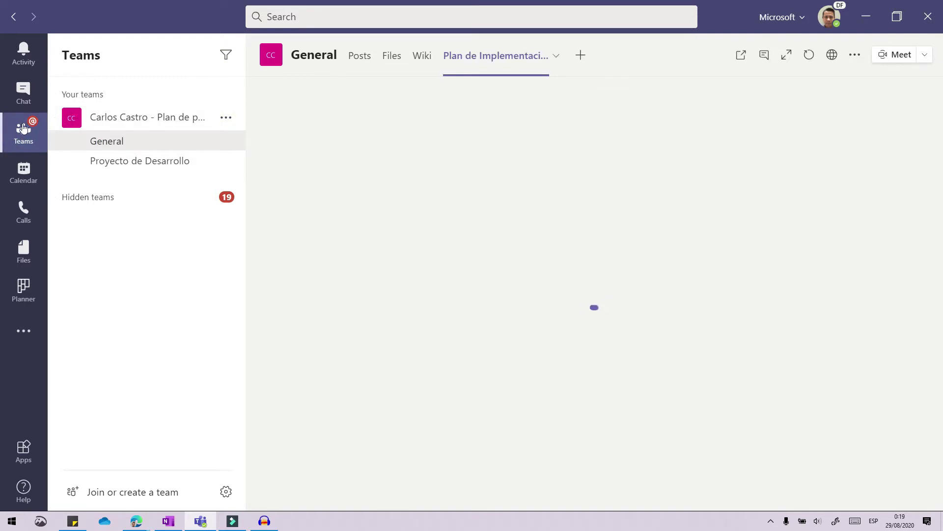
pyautogui.click(787, 55)
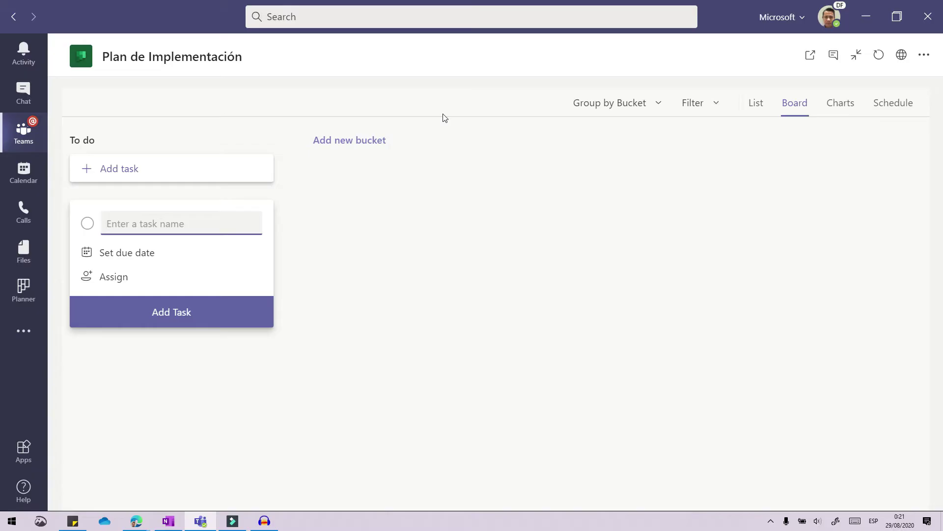
pyautogui.click(122, 142)
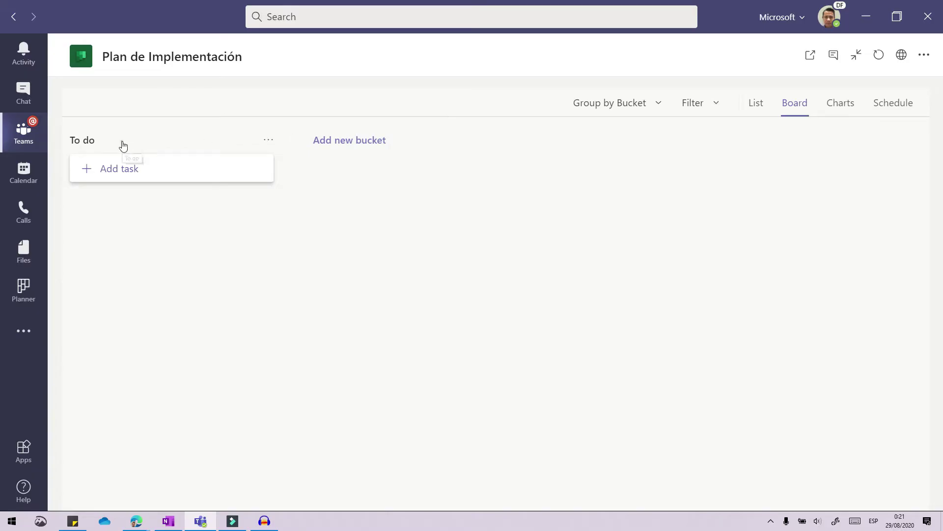
pyautogui.tripleClick(116, 141)
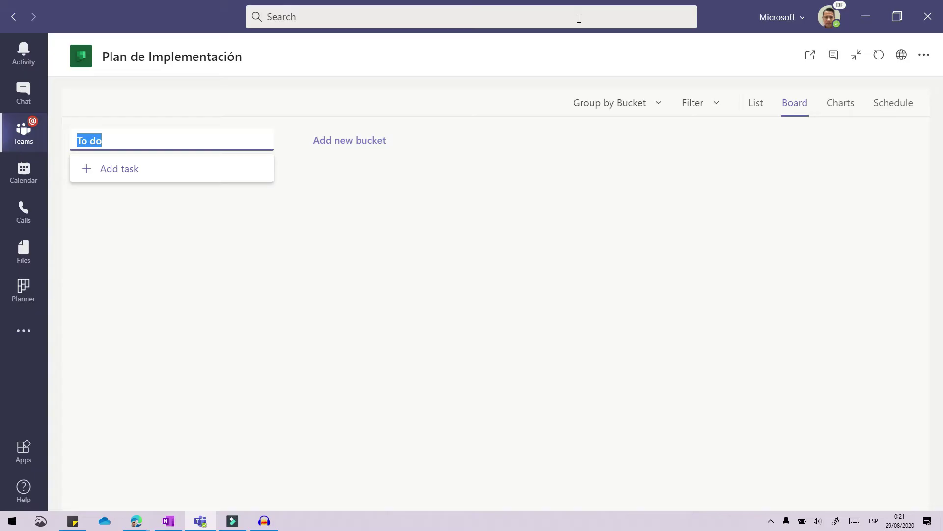
pyautogui.write('Analisis')
# Add buckets named Diseño de solución, Desarrollo, Pruebas and Despliegue to the plan
pyautogui.click(347, 141)
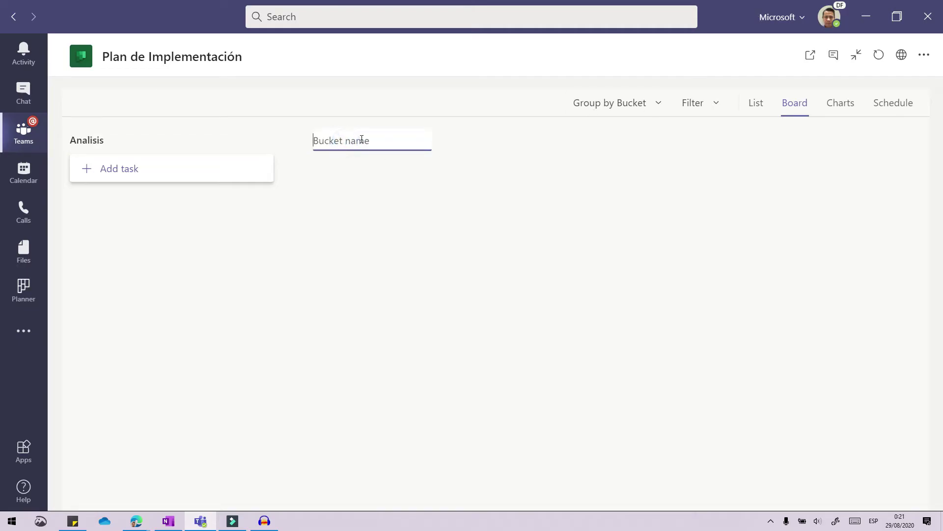
pyautogui.write('Diseño de solución')
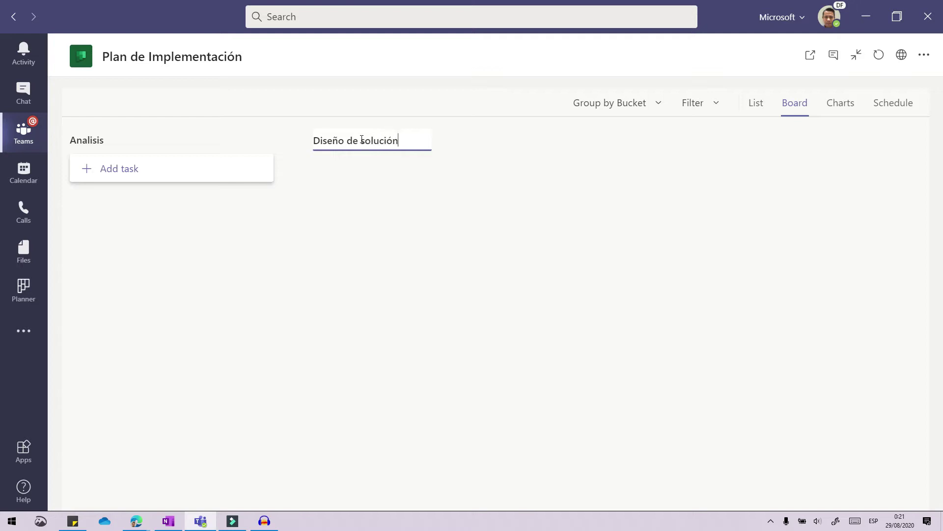
pyautogui.press('Return')
pyautogui.click(595, 141)
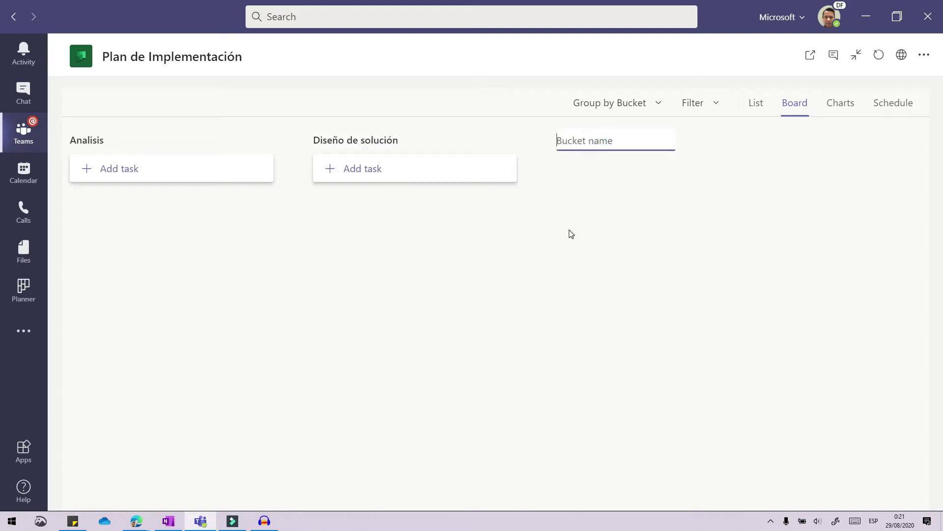
pyautogui.write('I')
pyautogui.press('BackSpace')
pyautogui.write('Desarrollo')
pyautogui.press('Return')
pyautogui.click(816, 140)
pyautogui.write('De')
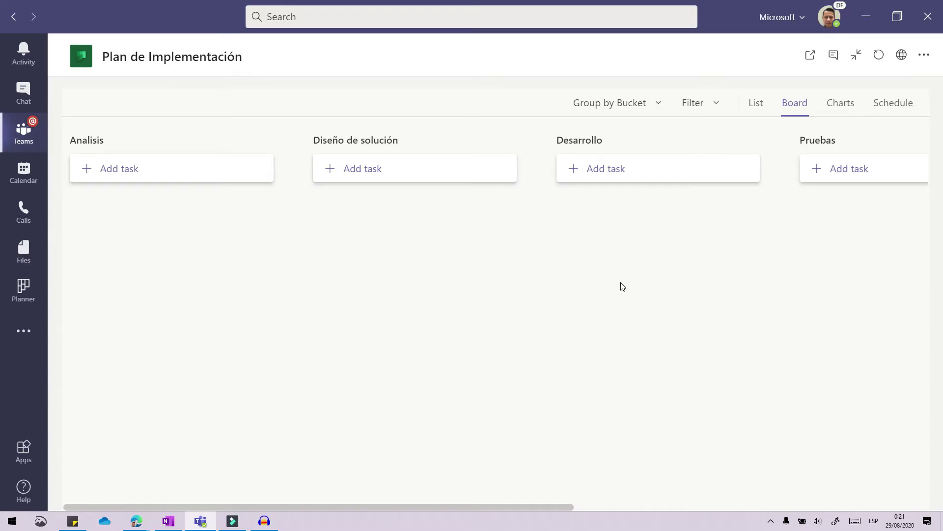
# Add a task named Analisis de pagina Web to the Analisis bucket, due 08/31 and assigned to the first listed team member
pyautogui.click(168, 171)
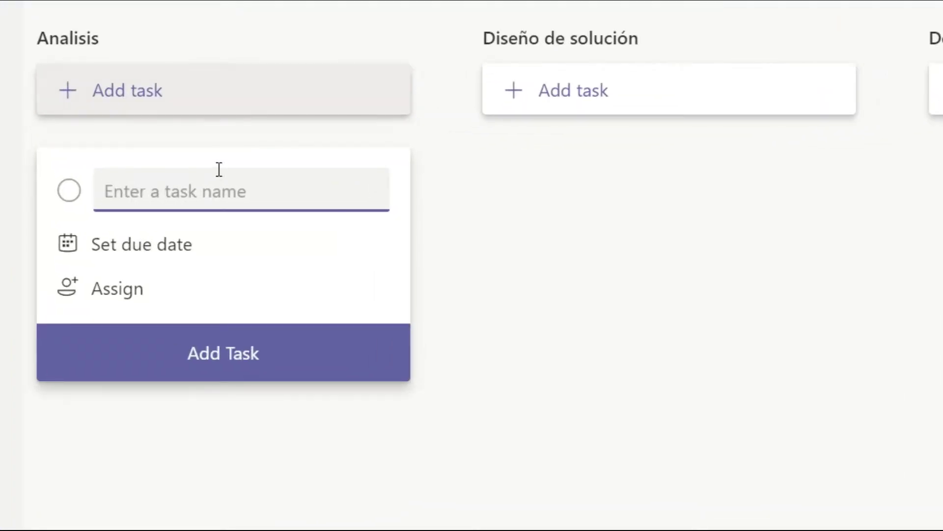
pyautogui.write('Analisis de ')
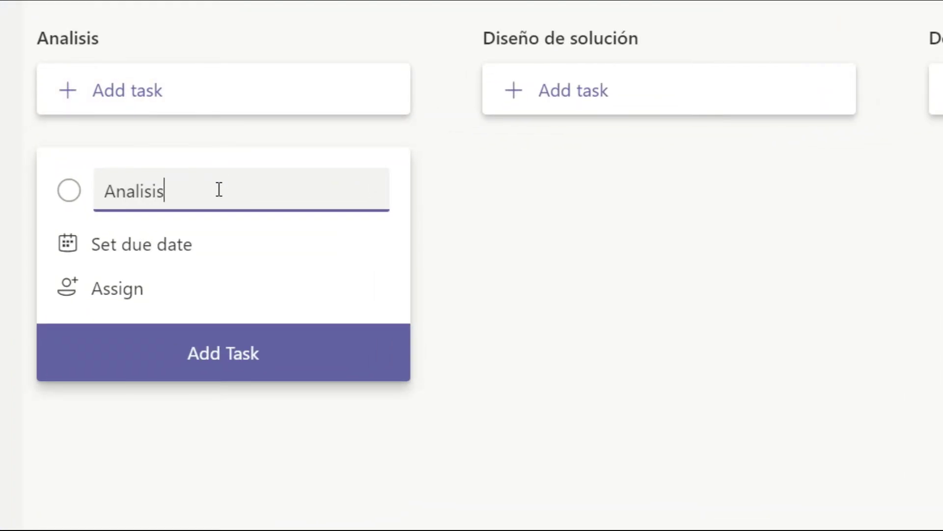
pyautogui.write('pagina Web')
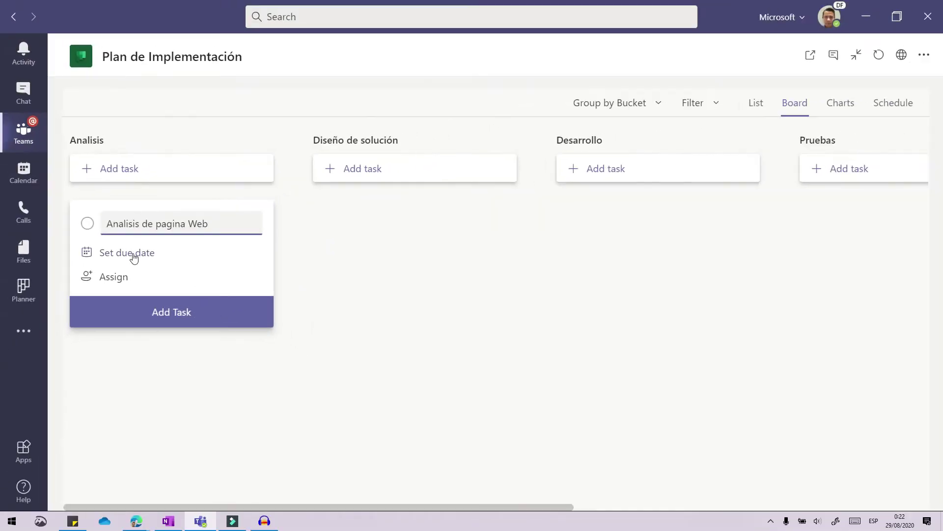
pyautogui.click(133, 253)
pyautogui.click(115, 421)
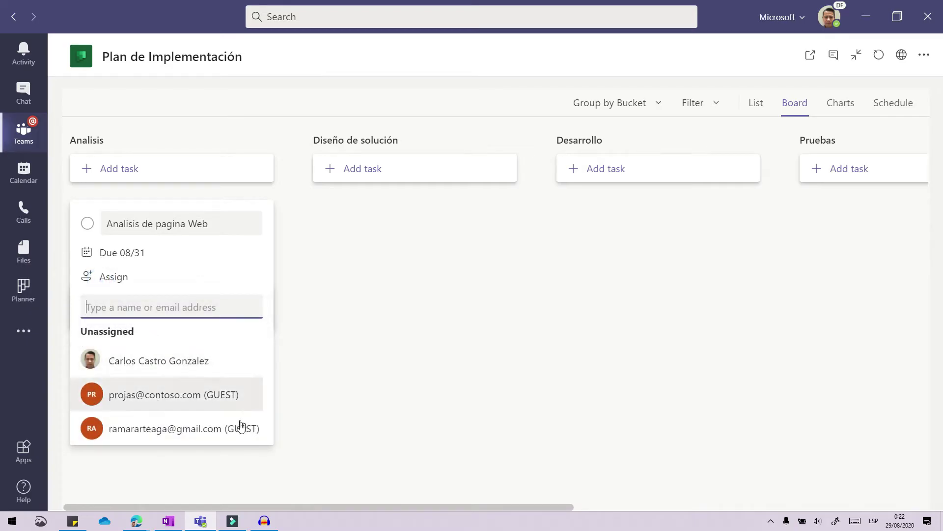
pyautogui.click(199, 365)
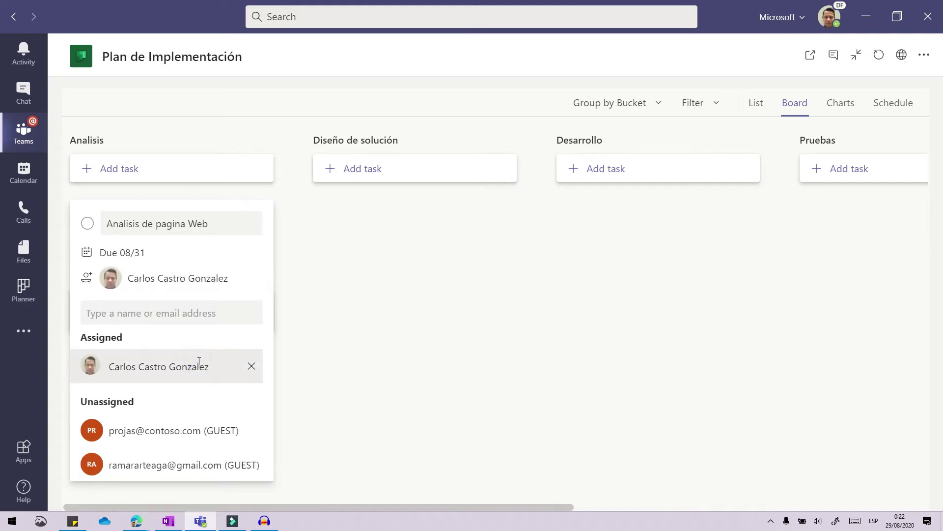
pyautogui.click(343, 412)
pyautogui.click(160, 321)
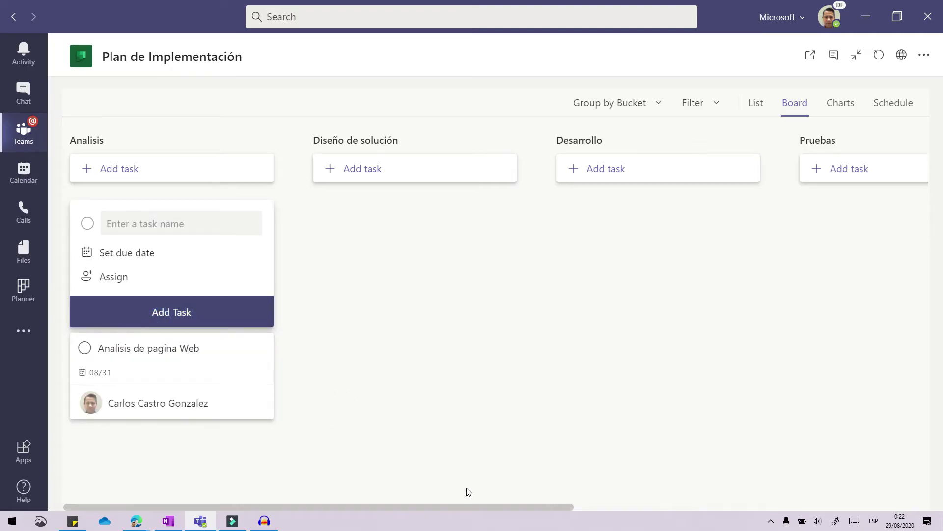
pyautogui.click(409, 374)
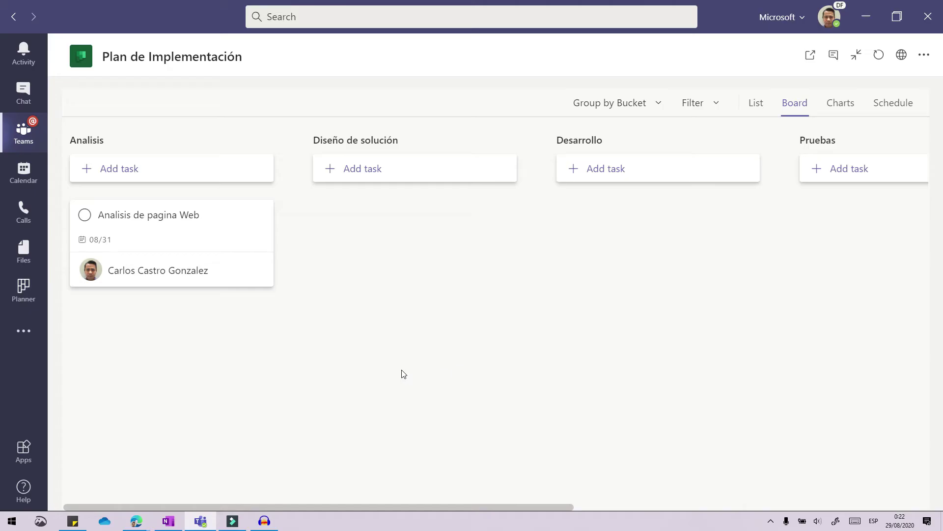
# Open the Analisis de pagina Web task and look through its assignment, bucket and progress options
pyautogui.hotkey('ctrl', '-')
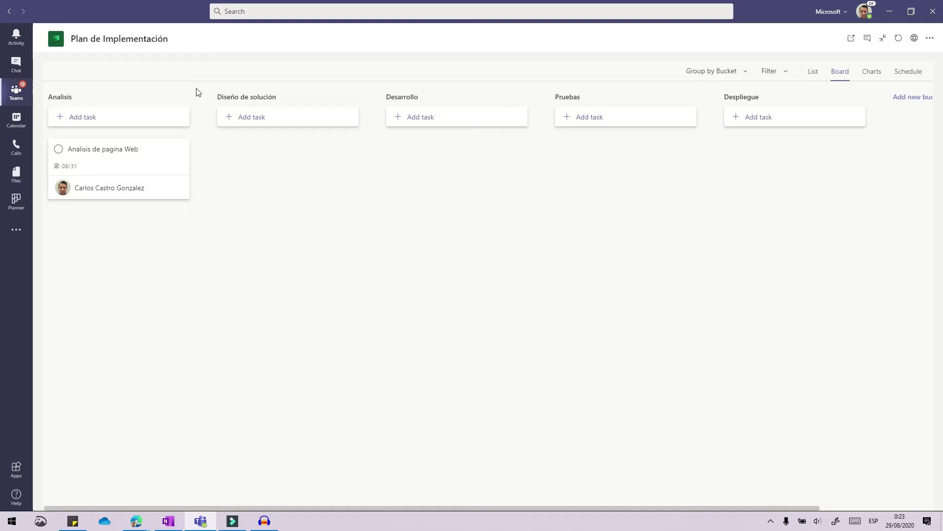
pyautogui.click(141, 171)
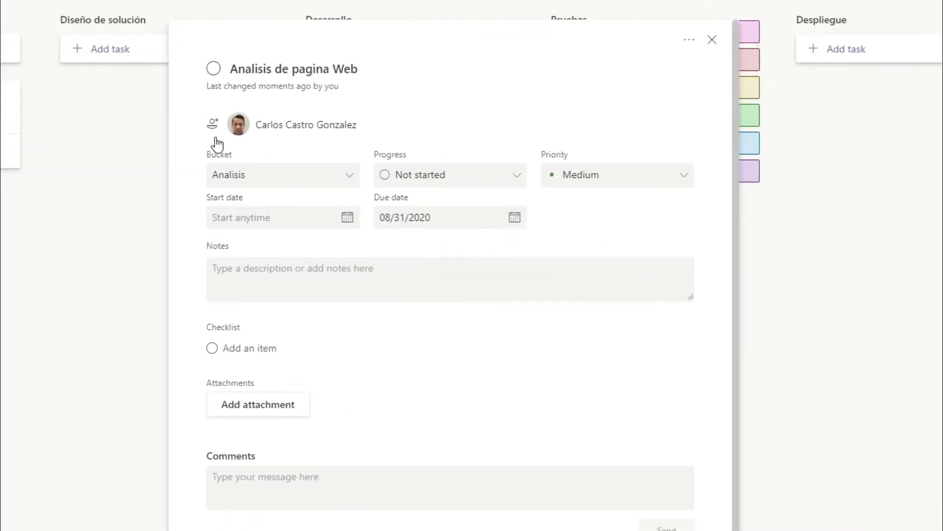
pyautogui.click(211, 135)
pyautogui.click(181, 162)
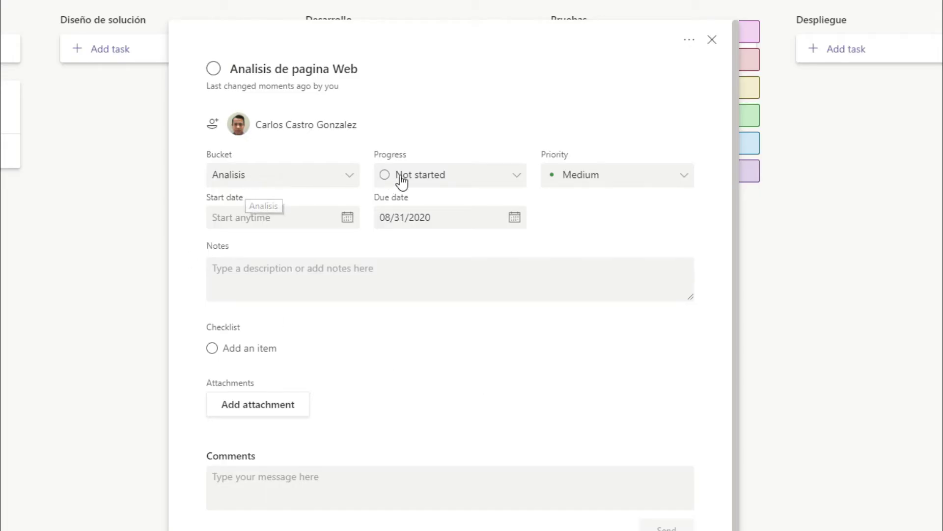
pyautogui.click(488, 180)
pyautogui.click(488, 169)
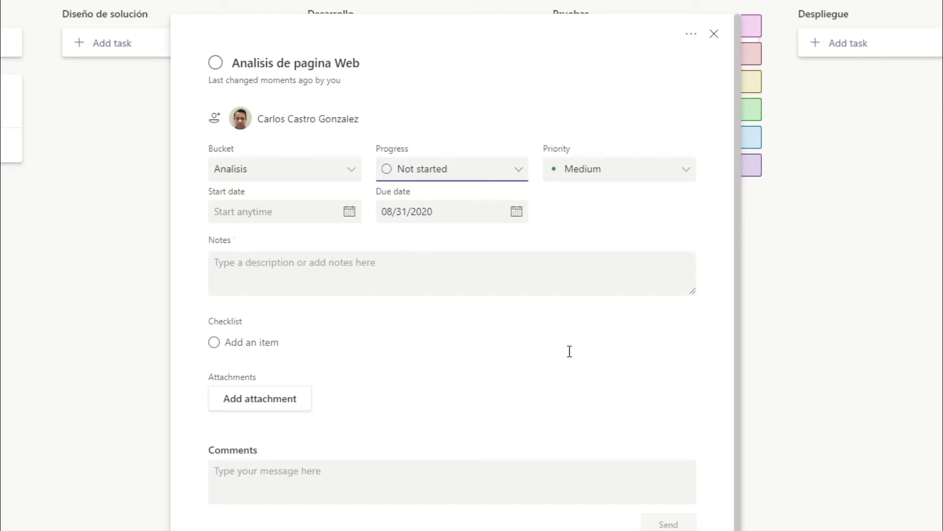
# Add the checklist items Paso 1, Paso 2 and Paso3 to the Analisis de pagina Web task
pyautogui.scroll(-1, 469, 451)
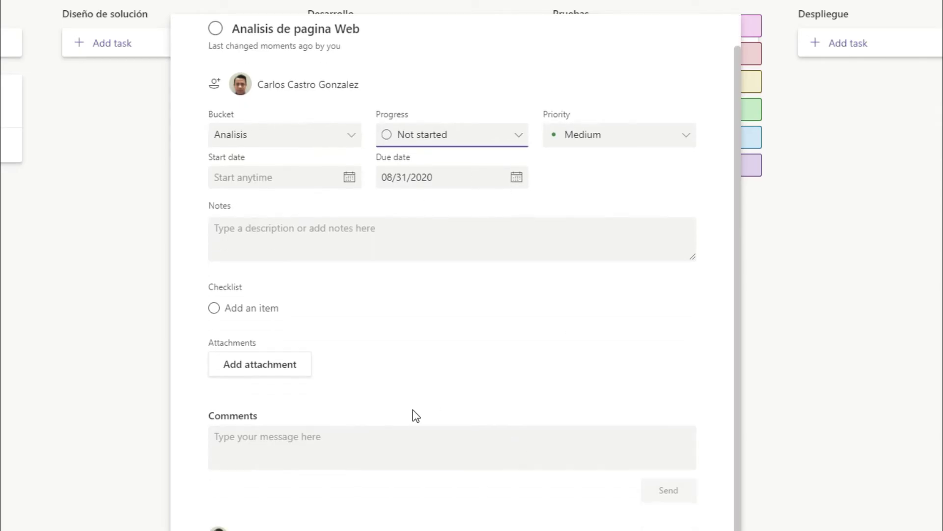
pyautogui.click(260, 308)
pyautogui.write('Paso ')
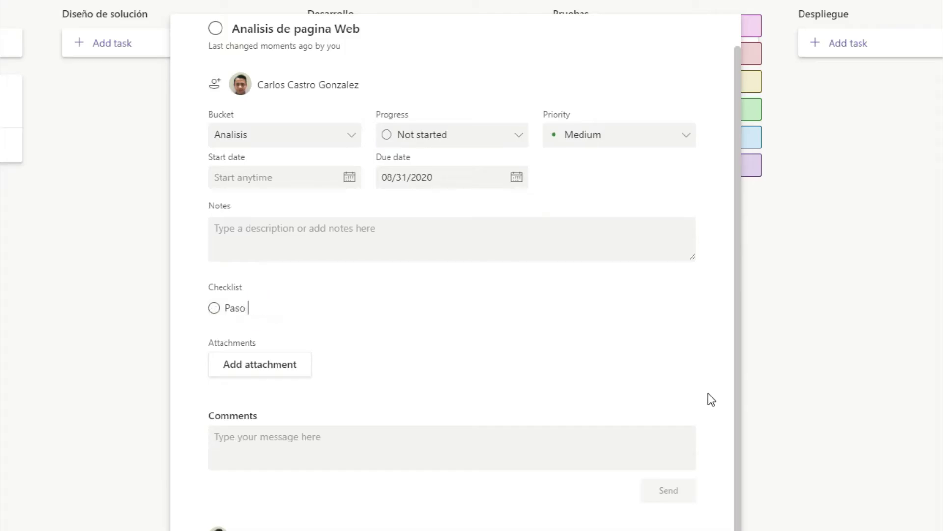
pyautogui.write('1')
pyautogui.press('Return')
pyautogui.write('Paso 2')
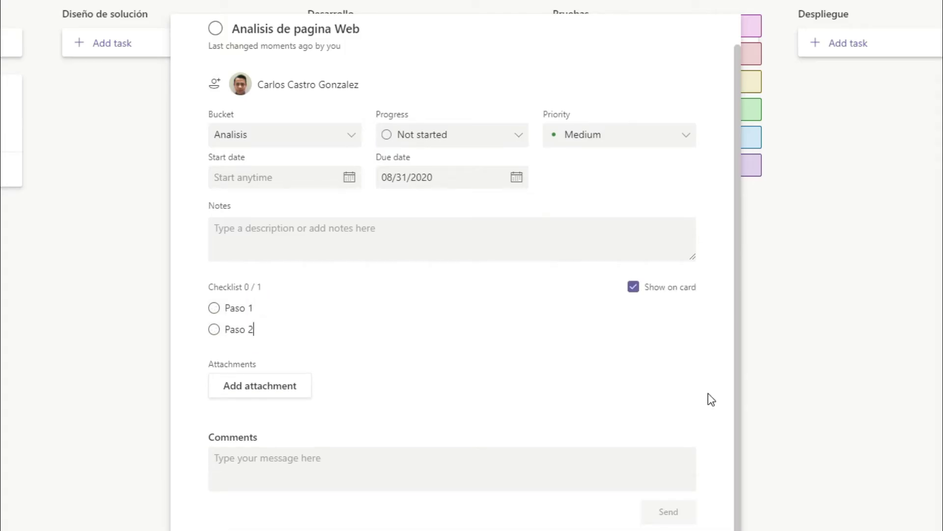
pyautogui.press('Return')
pyautogui.write('Pasow')
pyautogui.press('BackSpace')
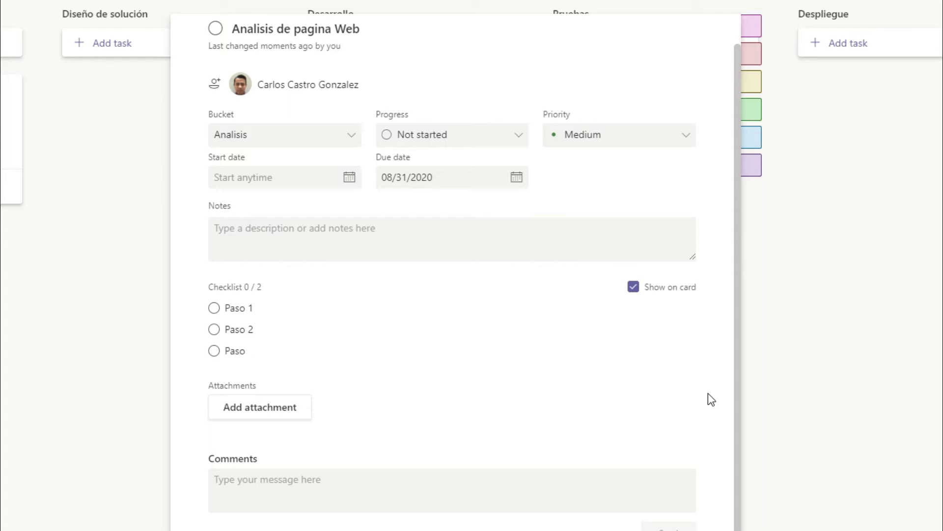
pyautogui.write('3')
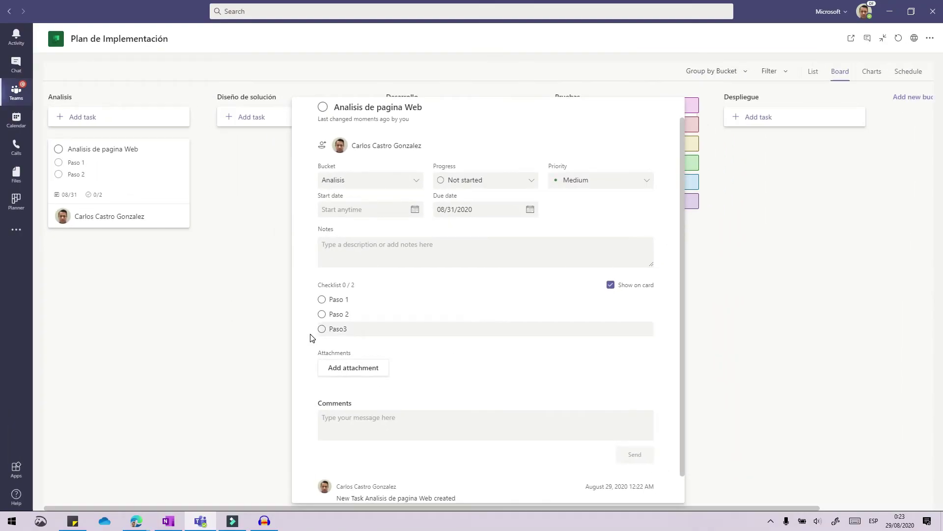
pyautogui.press('Return')
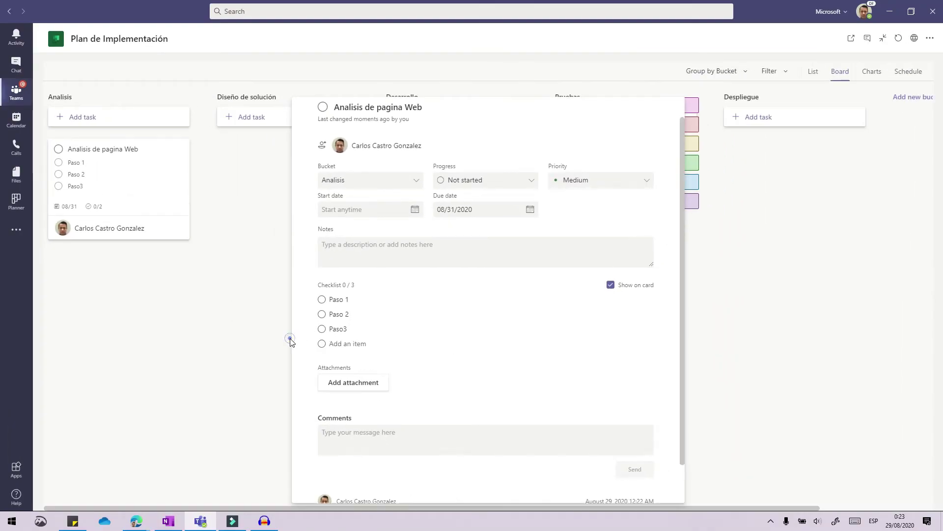
# Promote the Paso 2 checklist item of Analisis de pagina Web to its own task and close the task details
pyautogui.click(280, 347)
pyautogui.click(138, 190)
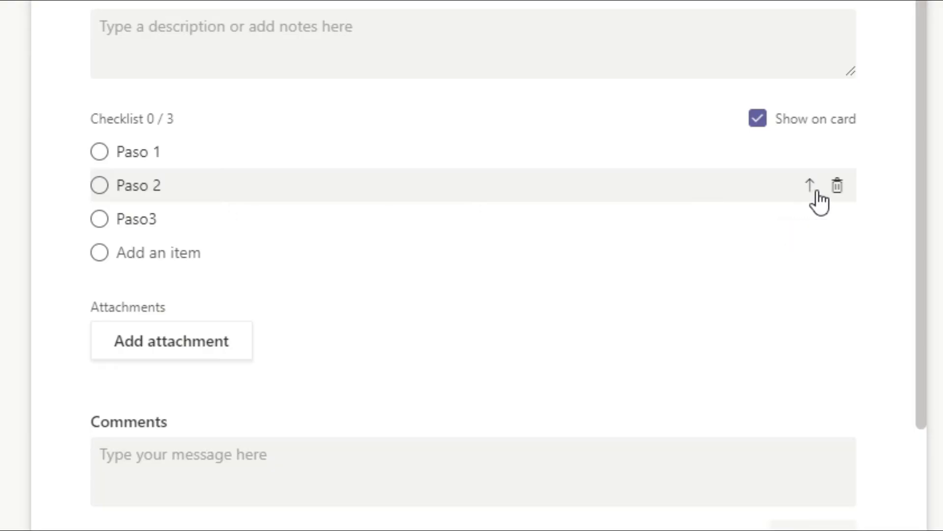
pyautogui.click(812, 188)
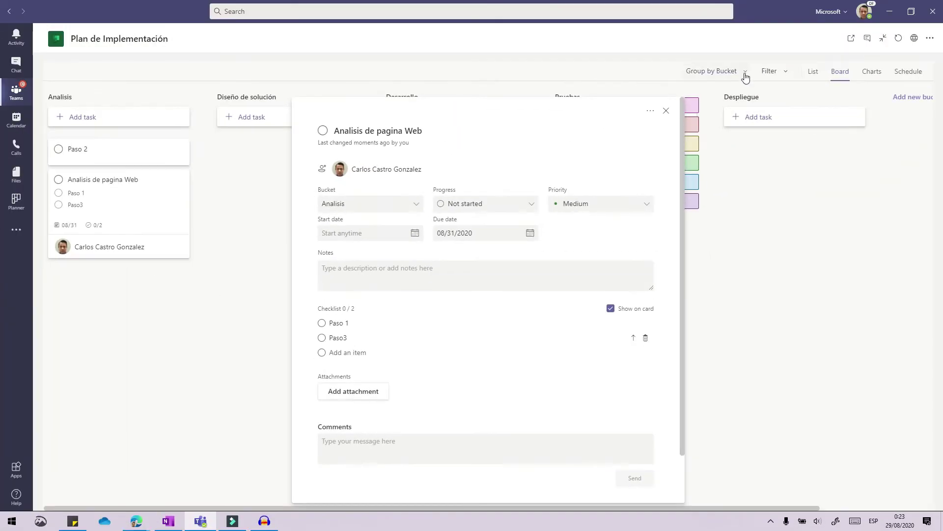
pyautogui.click(666, 111)
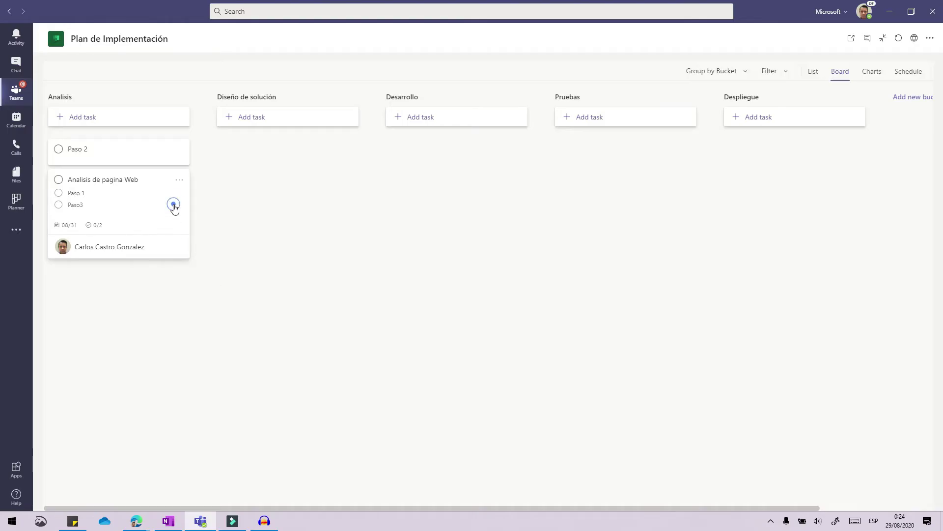
# Move the Analisis de pagina Web task to the Pruebas bucket and from there to Diseño de solución
pyautogui.moveTo(174, 208); pyautogui.dragTo(647, 182)
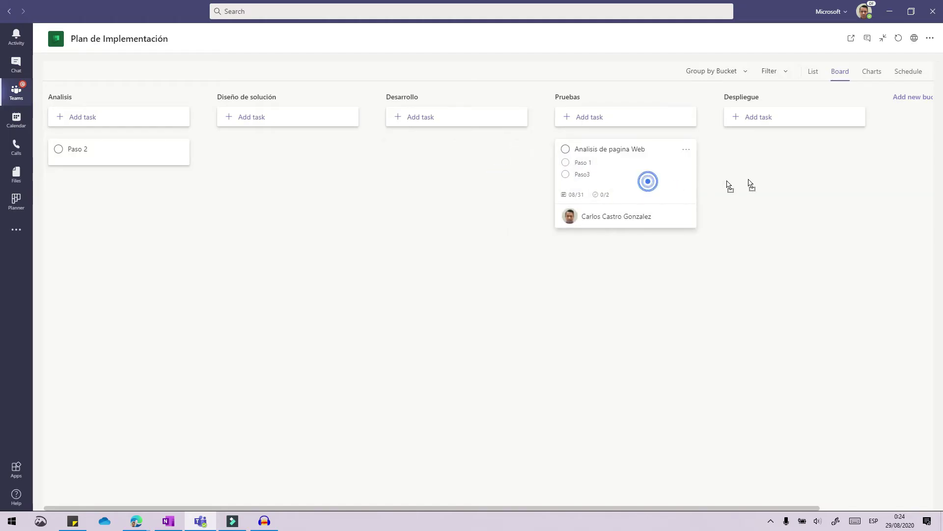
pyautogui.moveTo(749, 184); pyautogui.dragTo(293, 425)
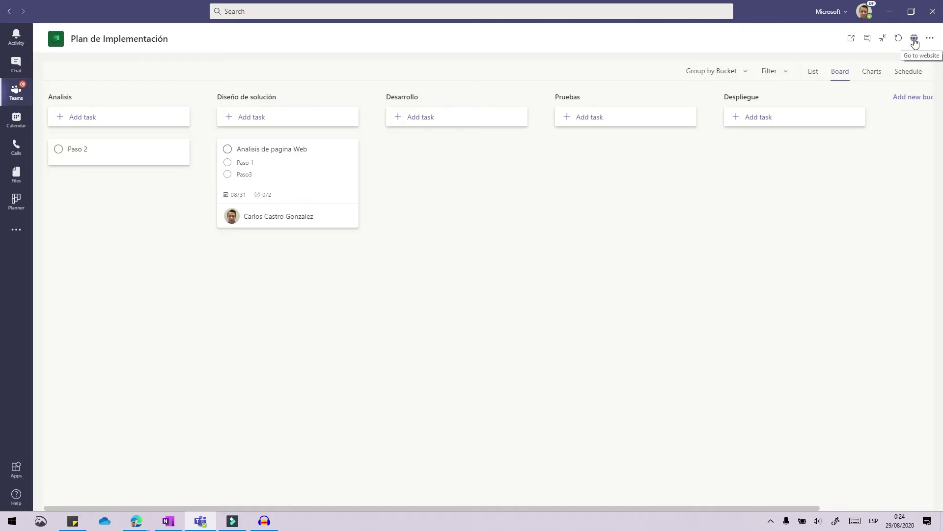
# Open Plan de Implementación on the Planner website in the browser and switch to the Plan de proyecto de desarrollo plan
pyautogui.click(914, 39)
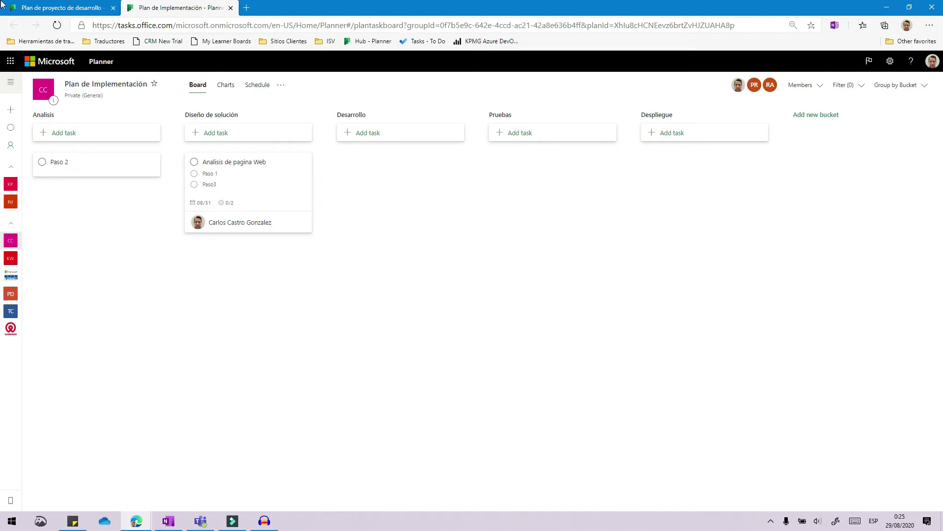
pyautogui.click(83, 6)
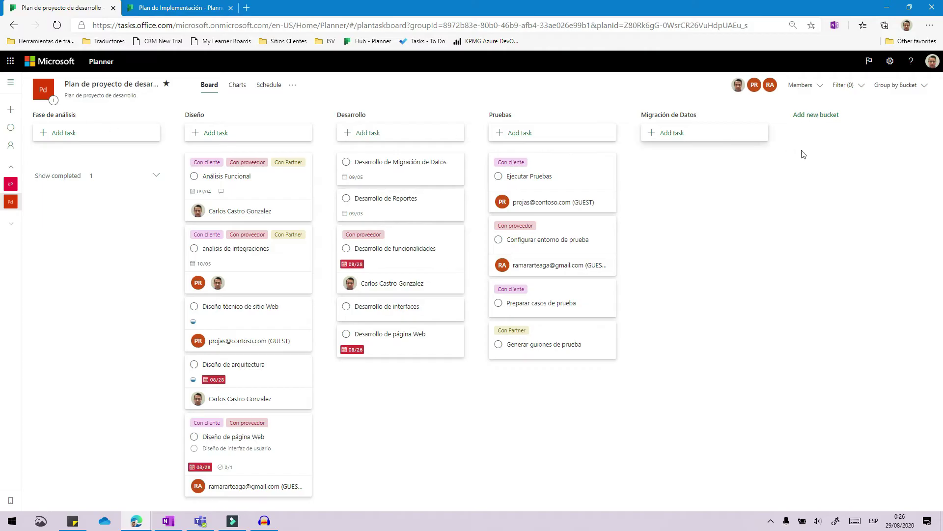
# View the plan's board grouped by Assigned to, by Progress and by Due date
pyautogui.click(904, 86)
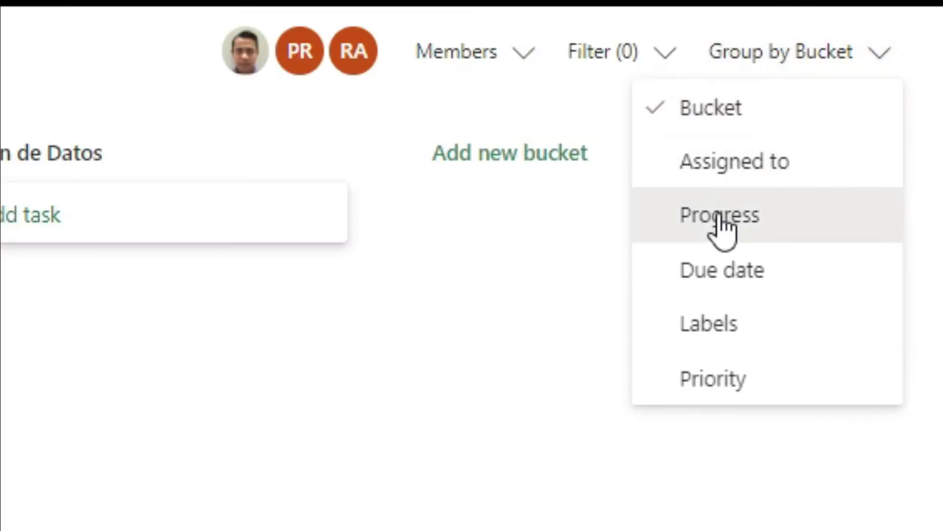
pyautogui.click(752, 167)
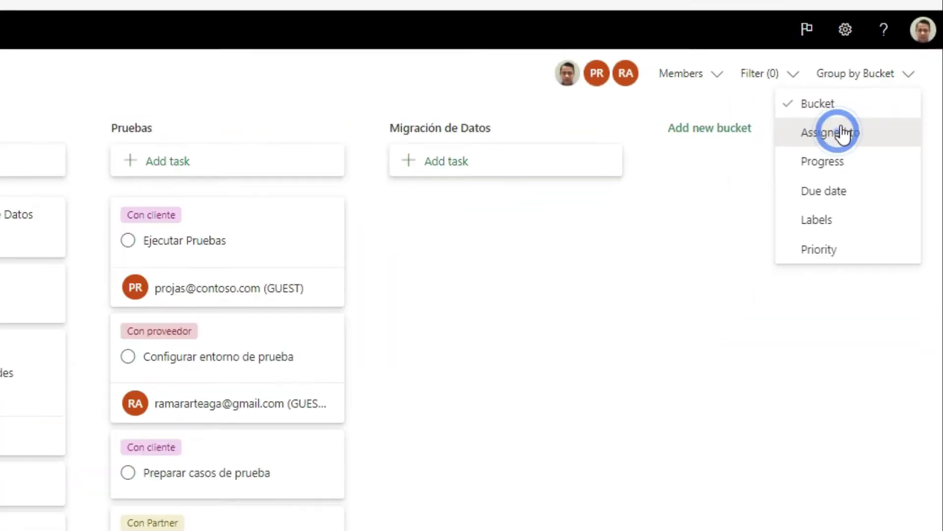
pyautogui.click(806, 54)
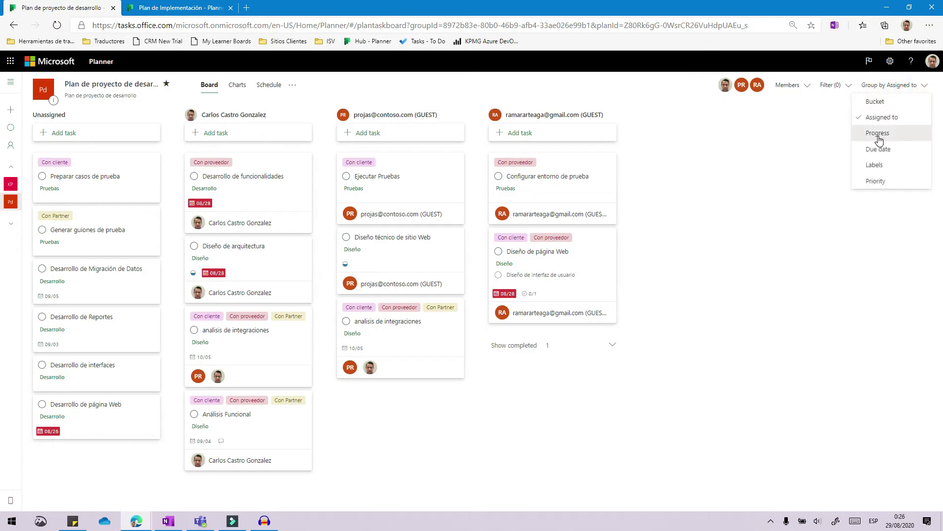
pyautogui.click(879, 139)
pyautogui.click(892, 87)
pyautogui.click(877, 150)
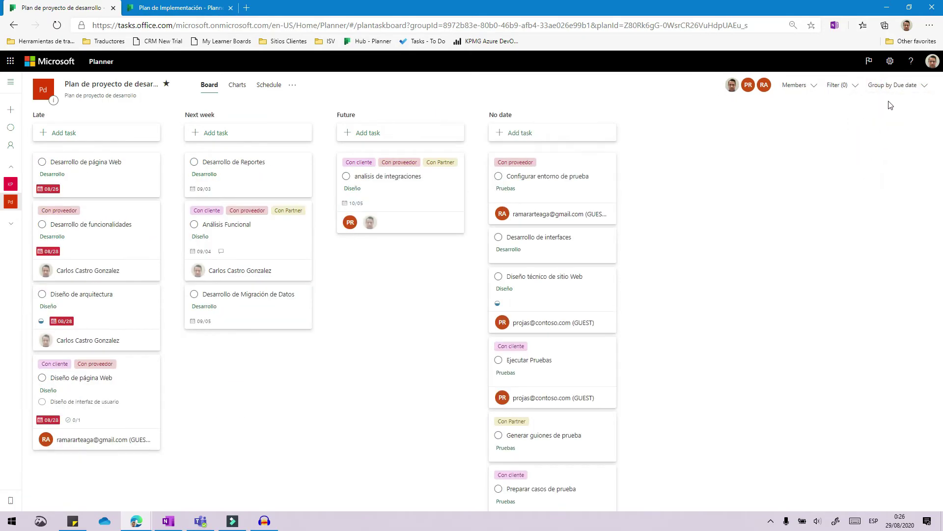
# Group the board by Progress and move the Configurar entorno de prueba task to Completed
pyautogui.click(893, 89)
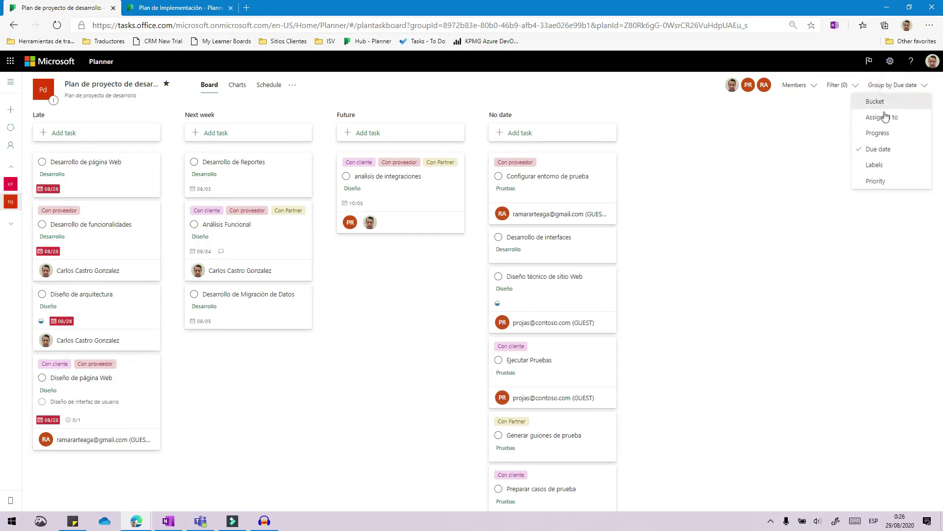
pyautogui.click(879, 131)
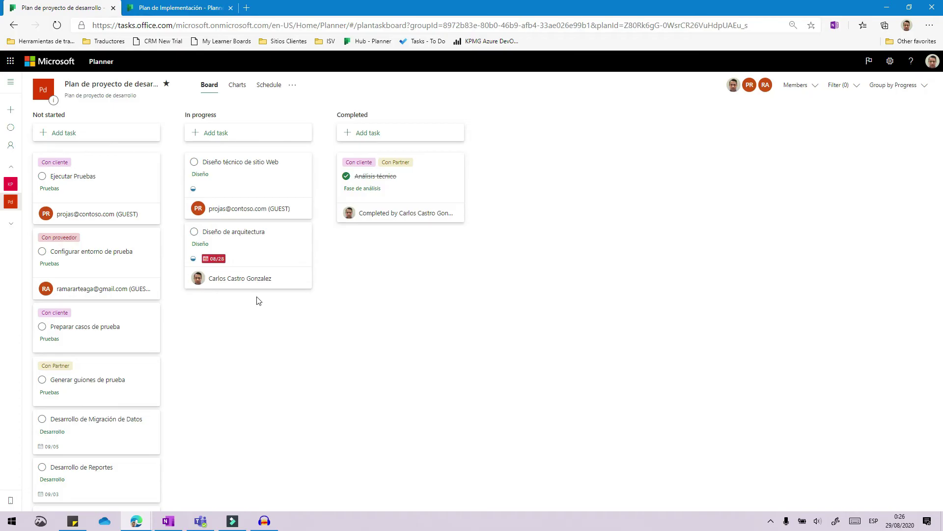
pyautogui.moveTo(133, 241); pyautogui.dragTo(434, 266)
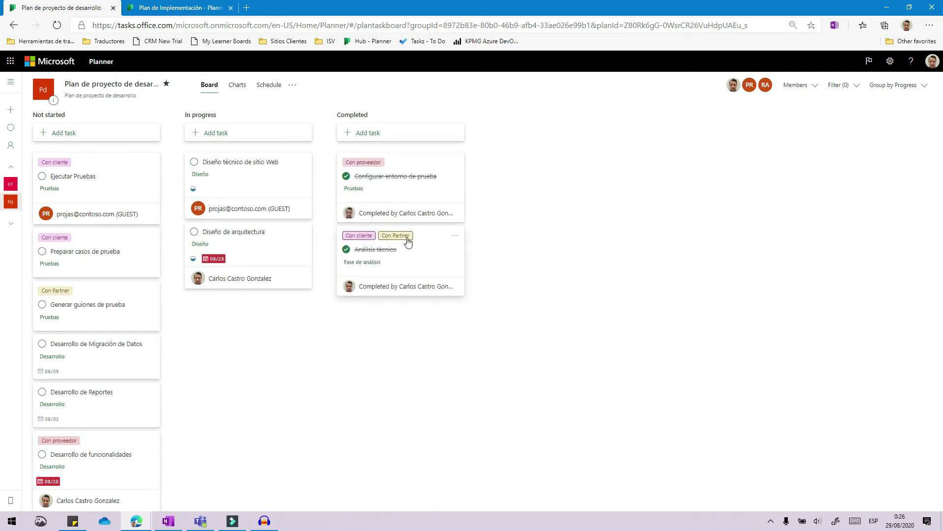
# Group the board by Assigned to and assign the unassigned Preparar casos de prueba task to the first listed team member
pyautogui.click(799, 85)
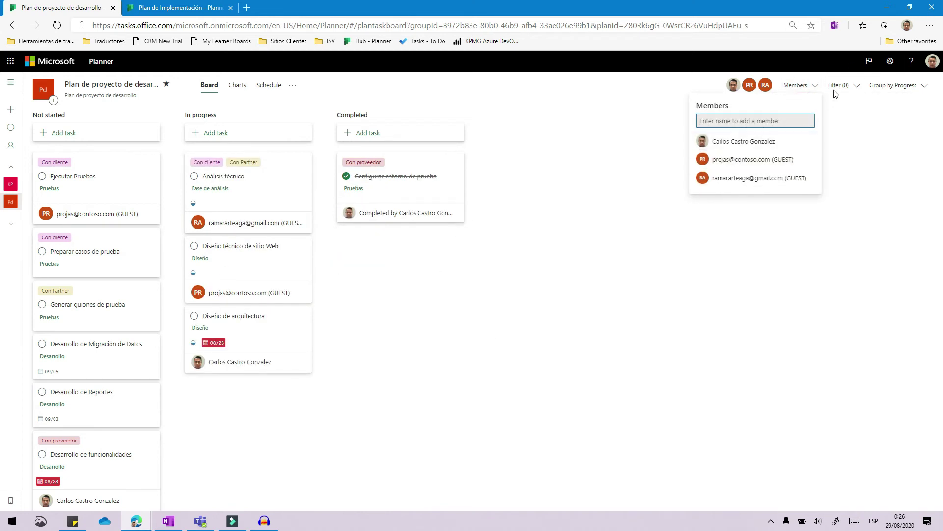
pyautogui.click(893, 85)
pyautogui.click(889, 118)
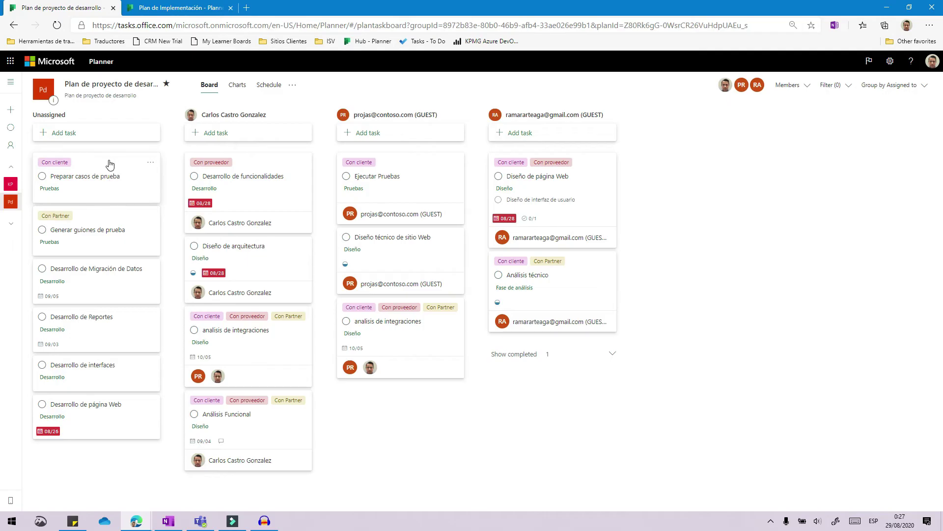
pyautogui.moveTo(110, 164); pyautogui.dragTo(265, 177)
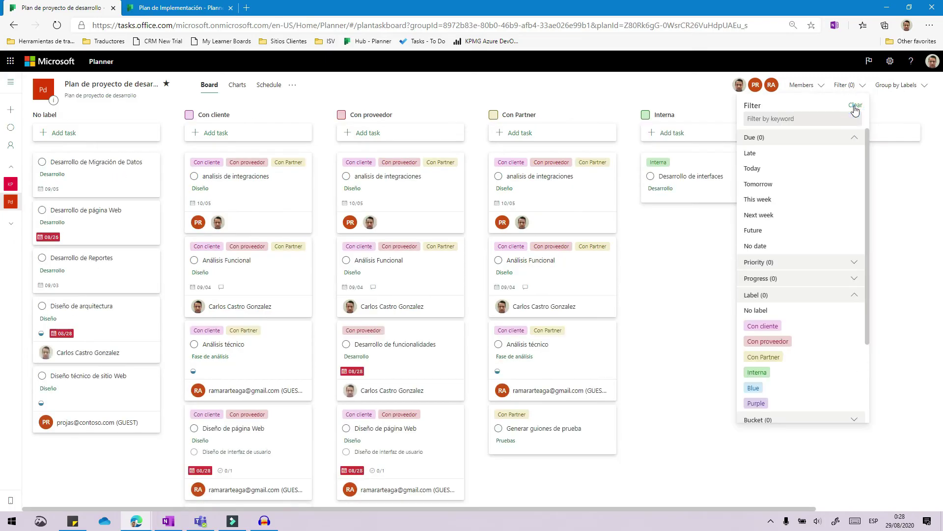
# Open the plan's charts, filter them to the unassigned tasks that are not started, and clear the filter
pyautogui.click(662, 92)
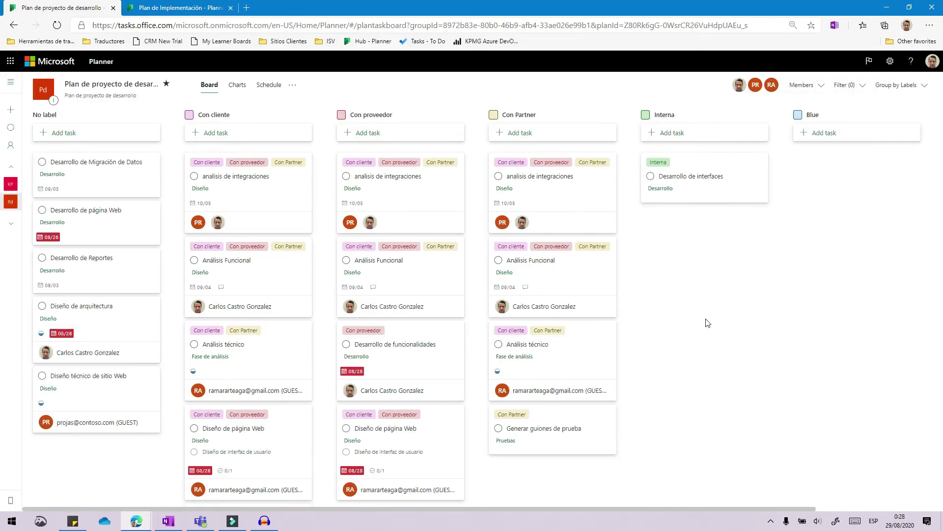
pyautogui.click(241, 89)
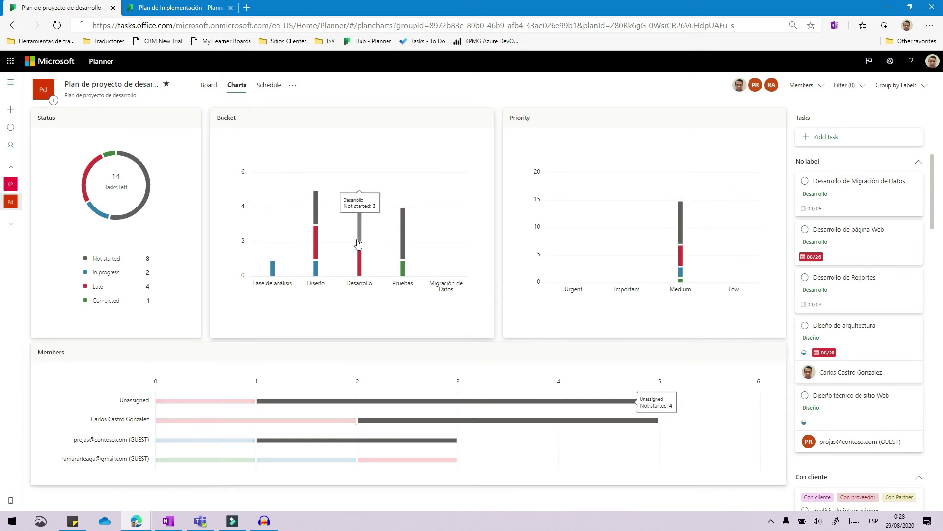
pyautogui.click(516, 404)
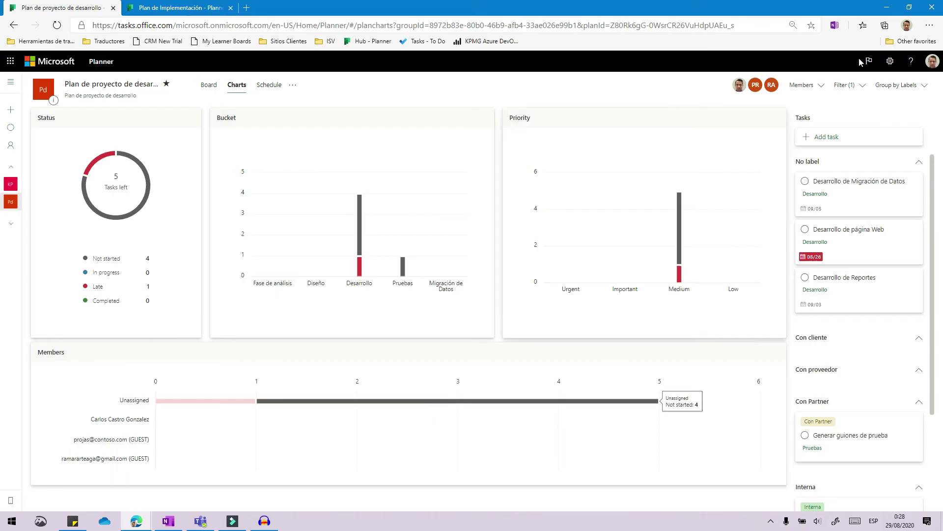
pyautogui.click(845, 84)
pyautogui.click(856, 104)
# Open the plan's monthly schedule and look through its filter options and the unscheduled tasks without a label
pyautogui.click(269, 85)
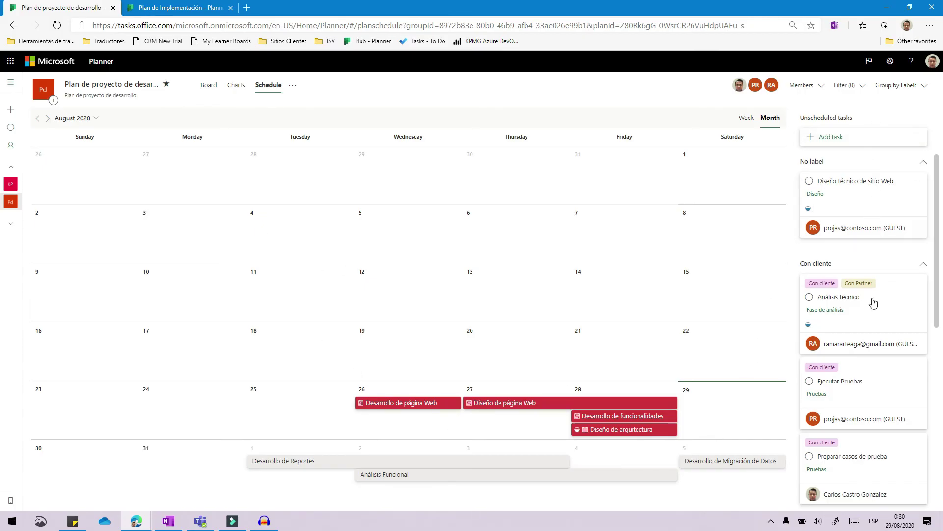
pyautogui.moveTo(910, 196)
pyautogui.mouseDown()
pyautogui.moveTo(845, 244)
pyautogui.moveTo(909, 189)
pyautogui.mouseUp()
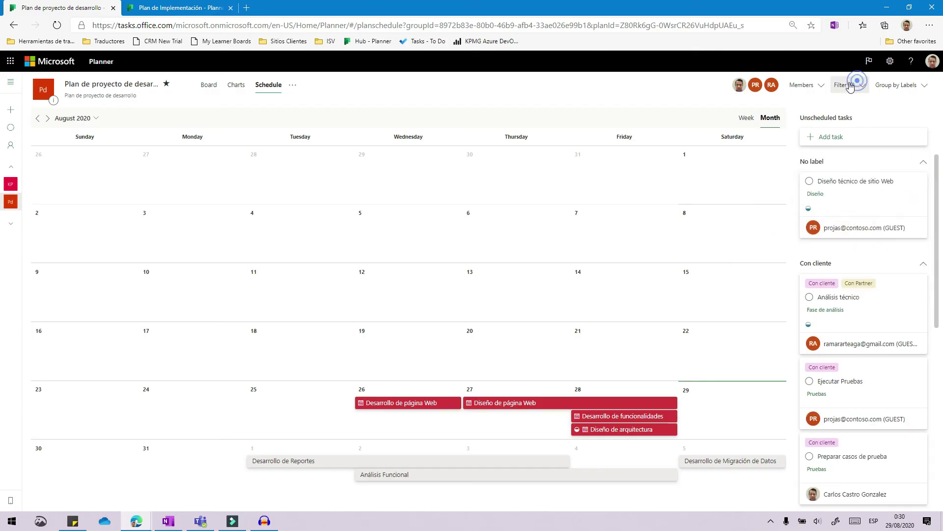
pyautogui.click(850, 86)
pyautogui.click(895, 102)
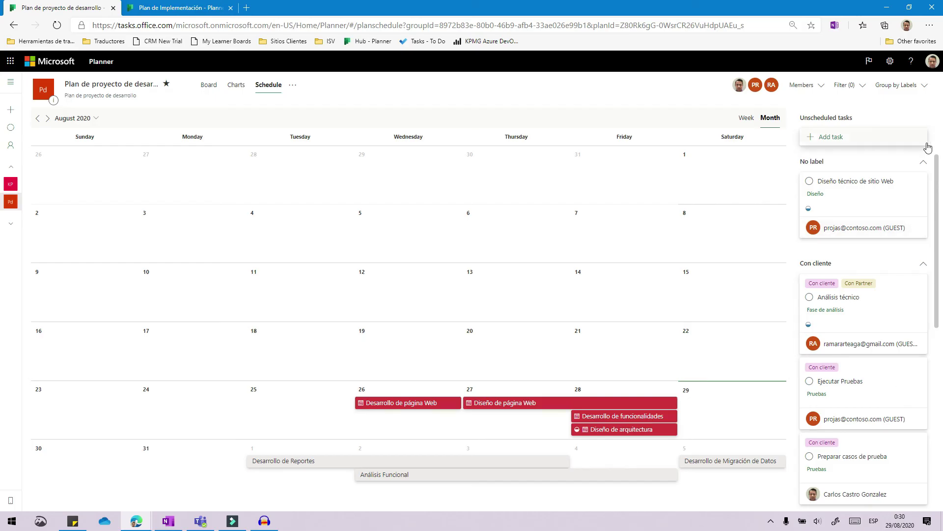
pyautogui.click(923, 162)
pyautogui.click(924, 162)
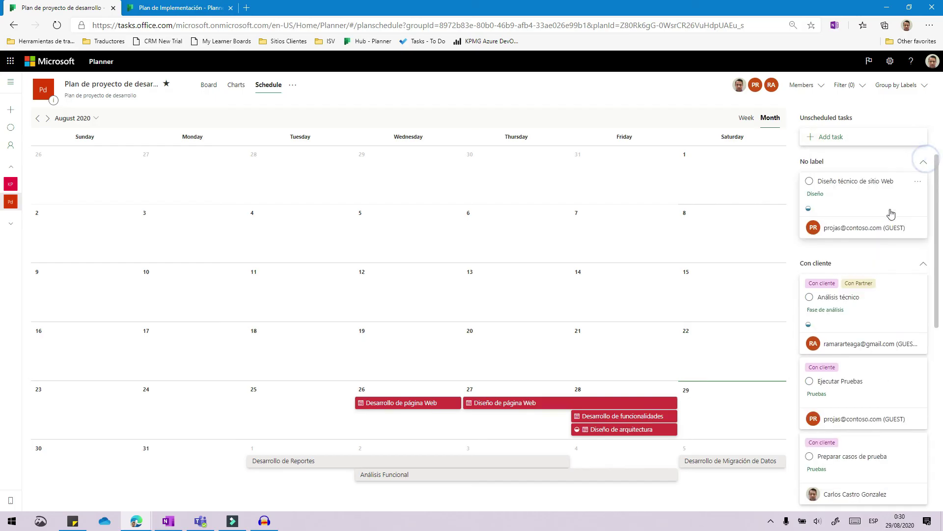
# Schedule the Diseño técnico de sitio Web task on August 17 and move it to September 1
pyautogui.moveTo(884, 209); pyautogui.dragTo(221, 366)
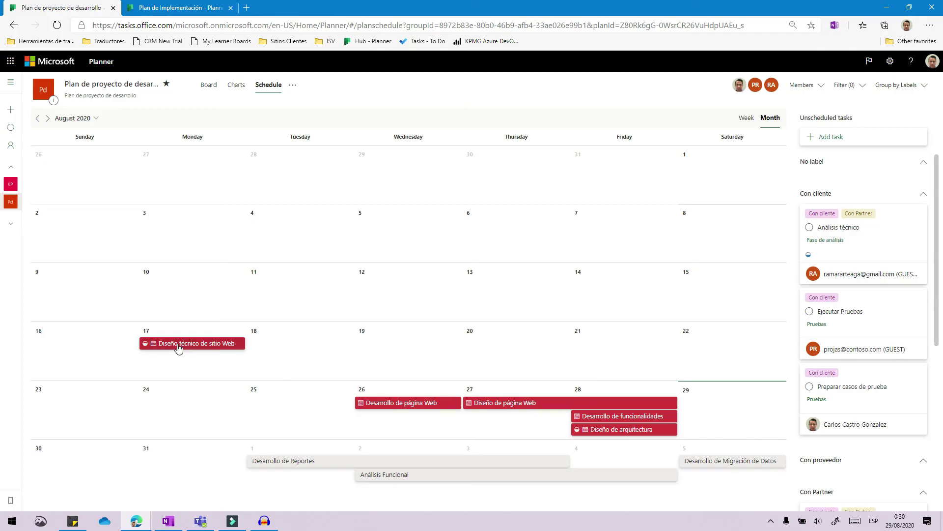
pyautogui.moveTo(178, 348); pyautogui.dragTo(313, 495)
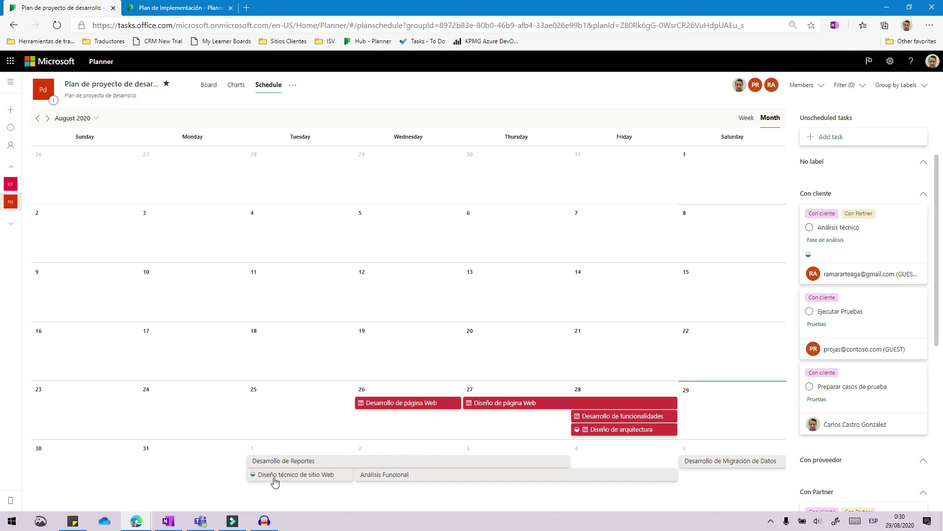